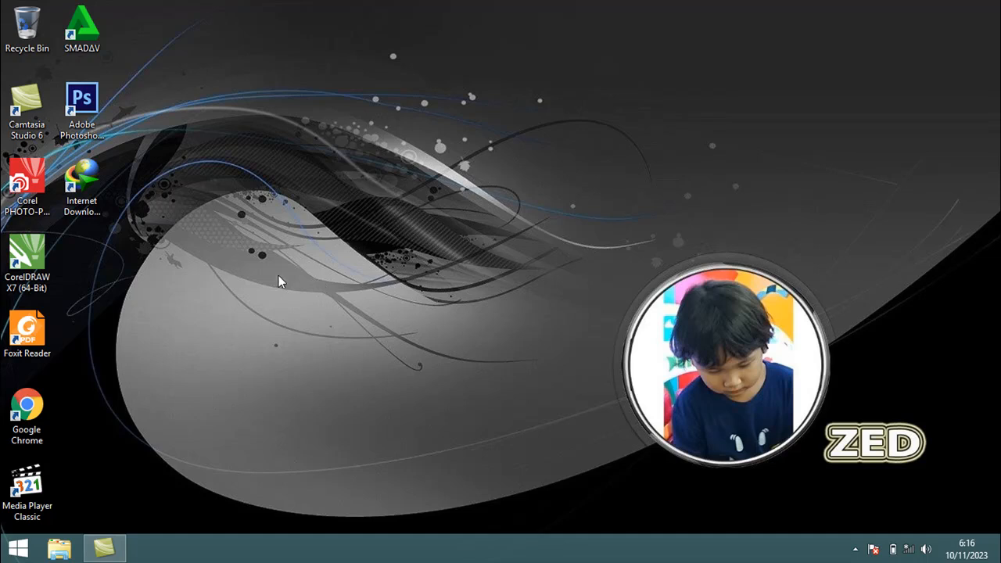
Preview the Stadion and Pemain photos in the Pictures folder, then close the viewer and the folder.
left_click(60, 551)
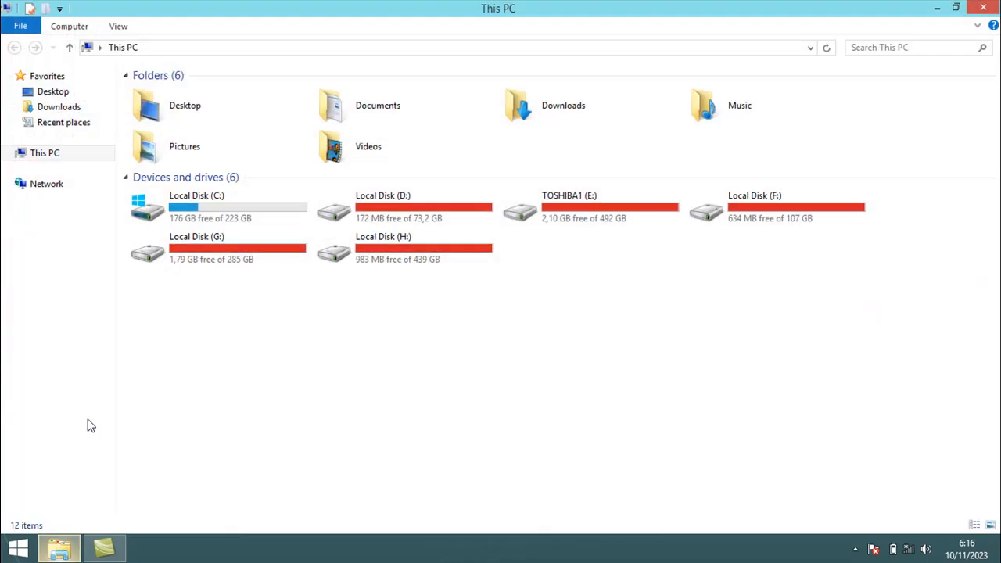
double_click(192, 159)
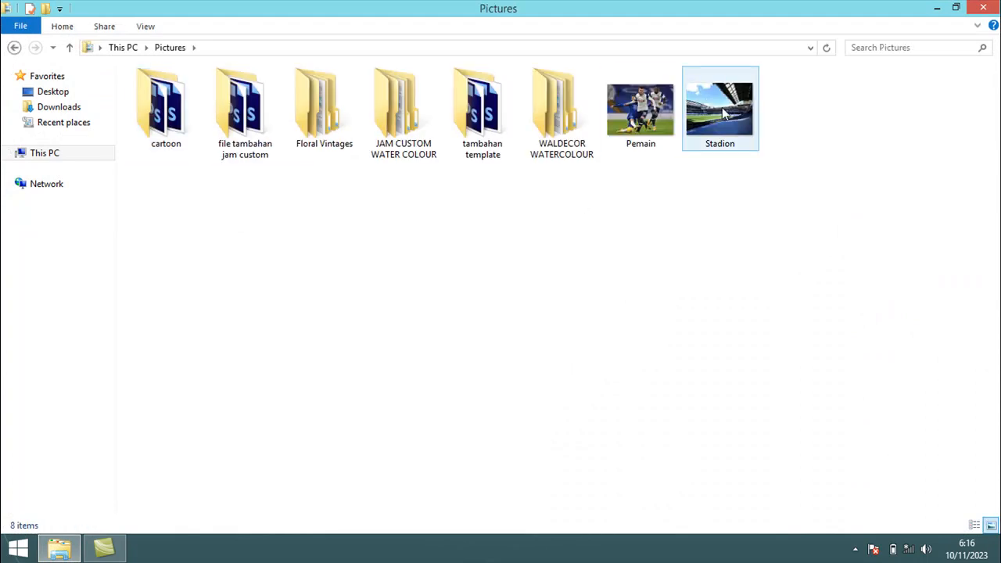
double_click(724, 114)
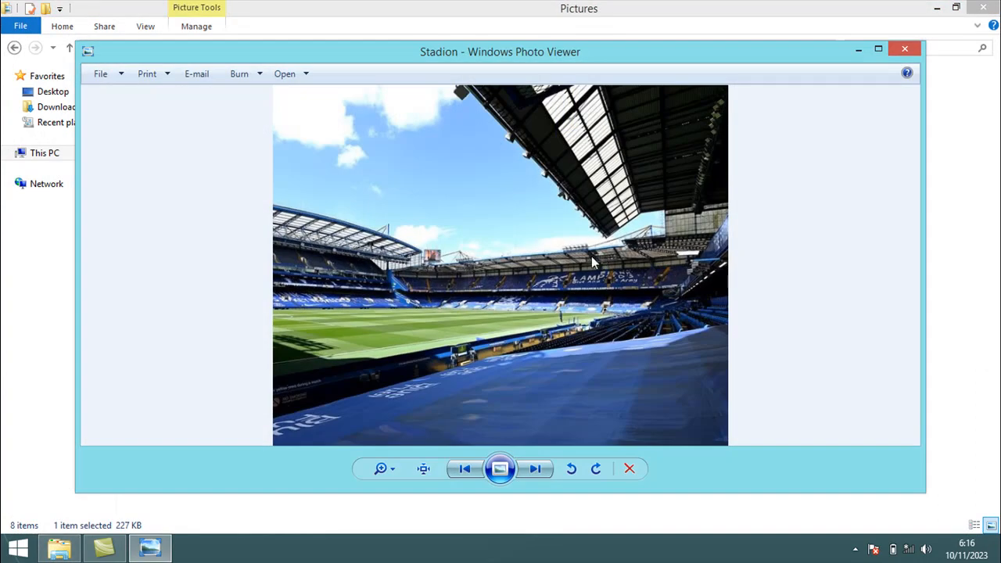
left_click(467, 471)
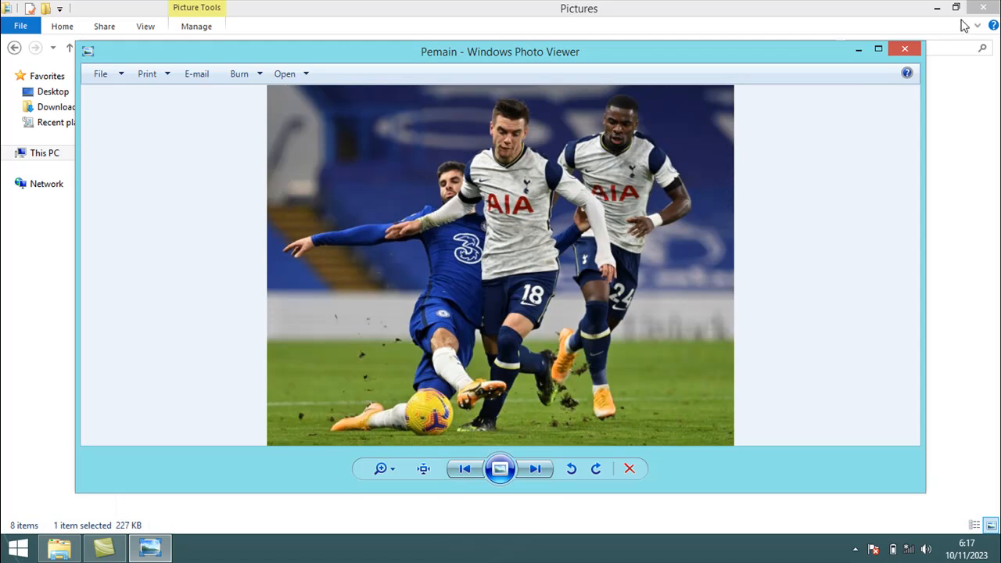
left_click(905, 49)
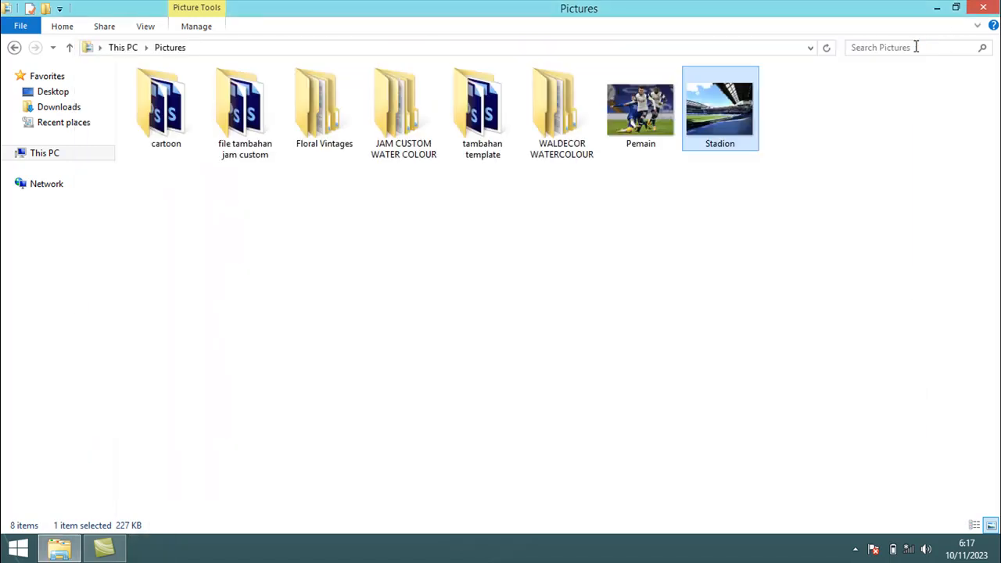
left_click(984, 7)
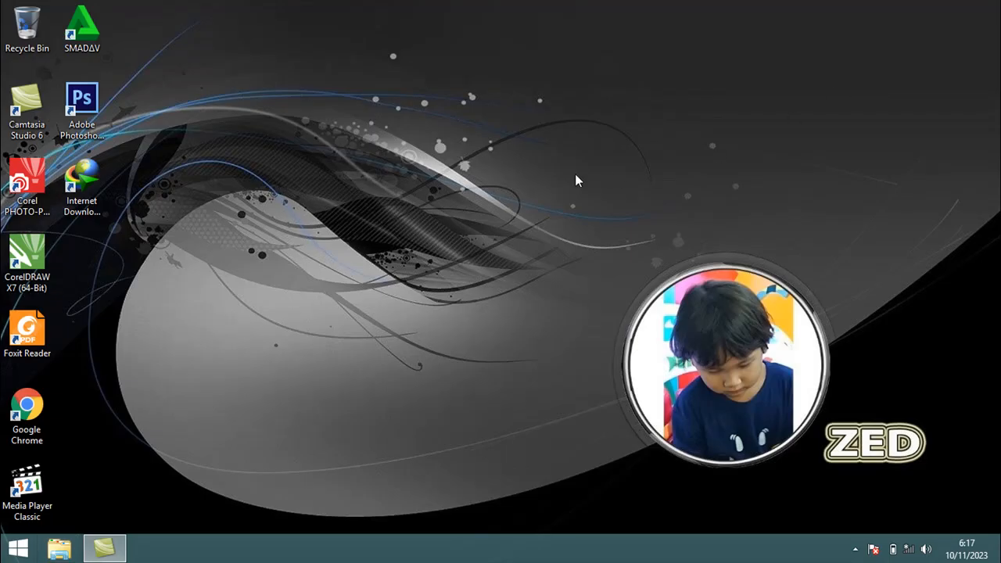
Launch Adobe Photoshop and open the Stadion image from the Pictures folder.
double_click(90, 102)
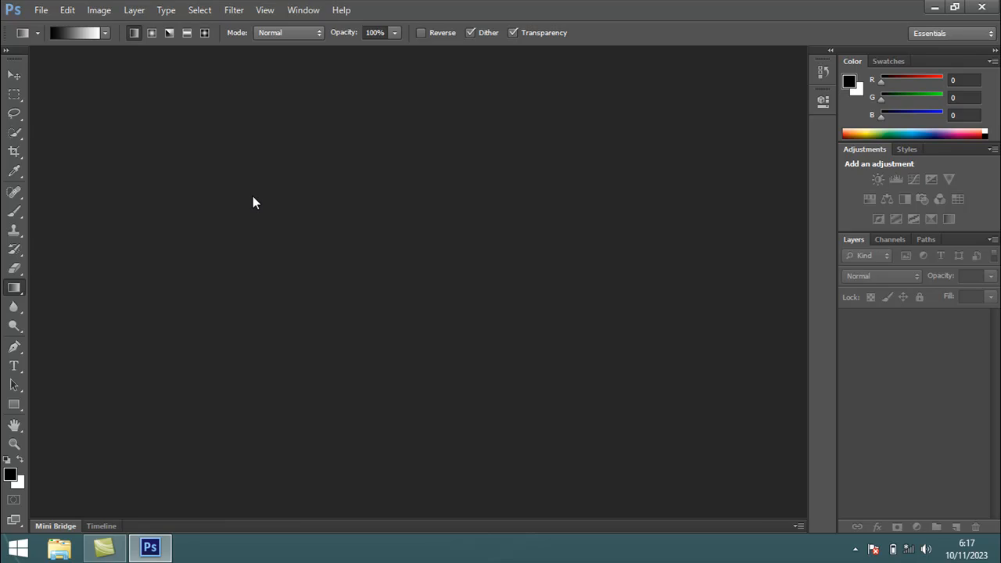
left_click(41, 11)
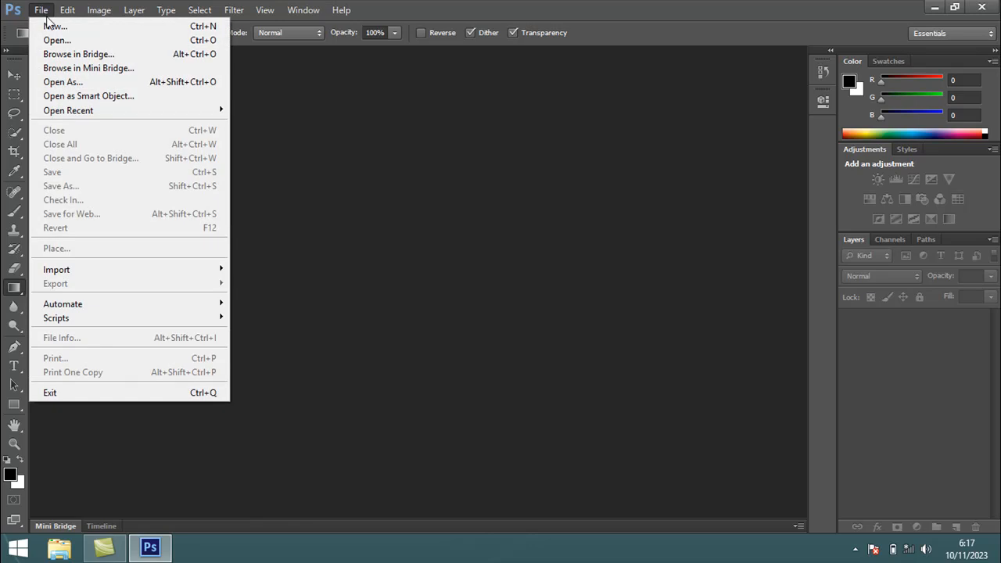
left_click(48, 41)
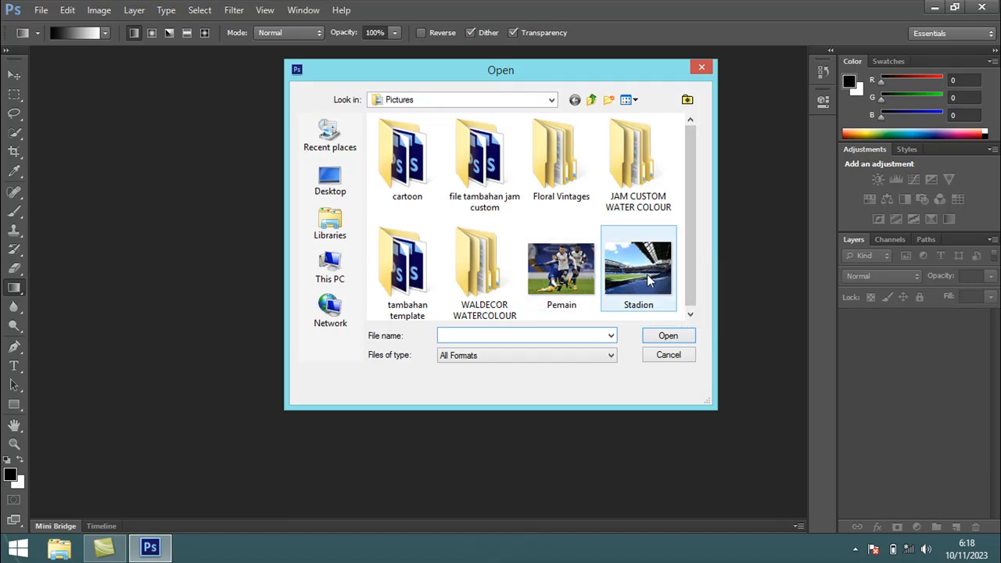
left_click(645, 290)
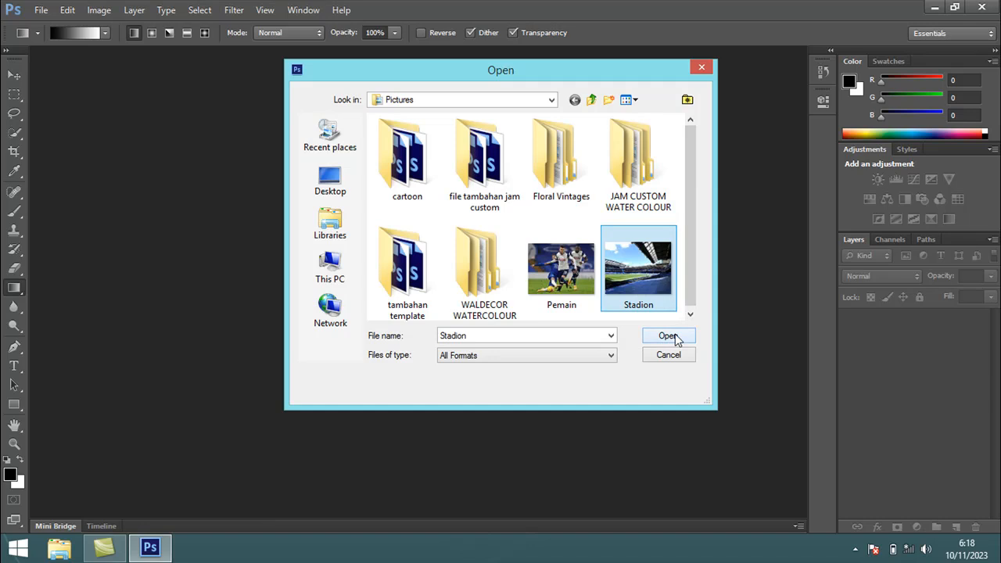
left_click(669, 337)
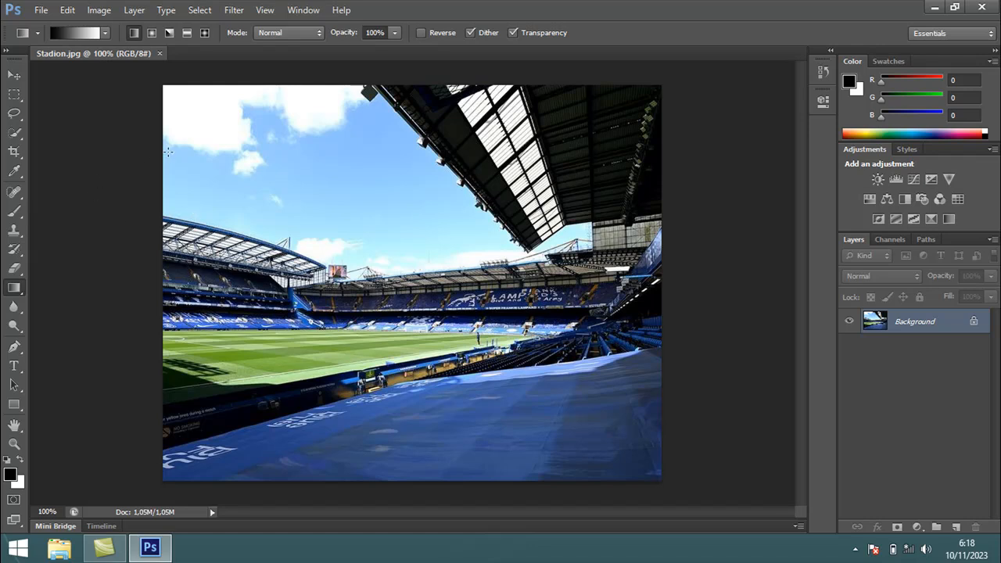
Widen the canvas of the stadium image to 35 cm, anchored middle-right so the extra space is added on the image's left side.
left_click(100, 11)
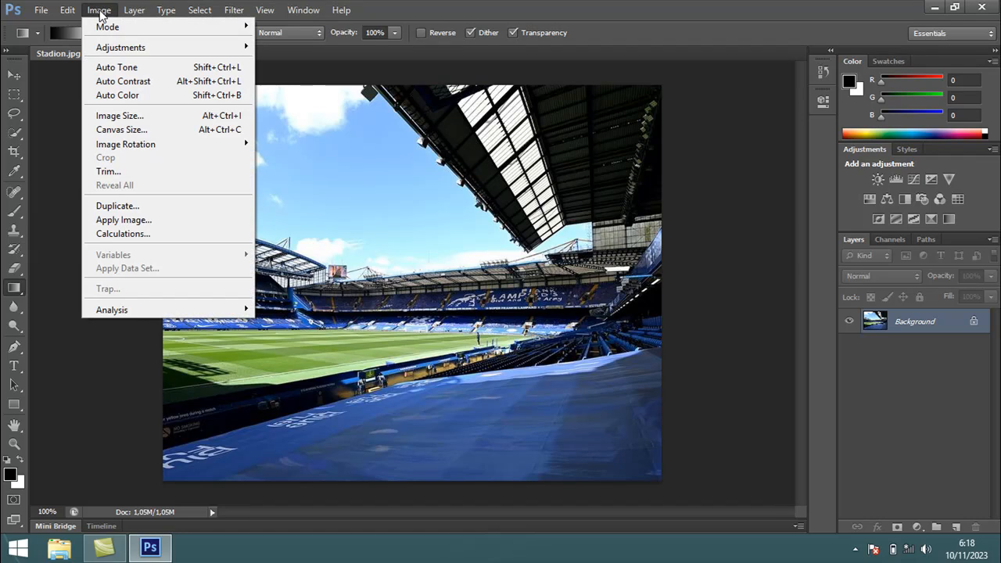
left_click(133, 133)
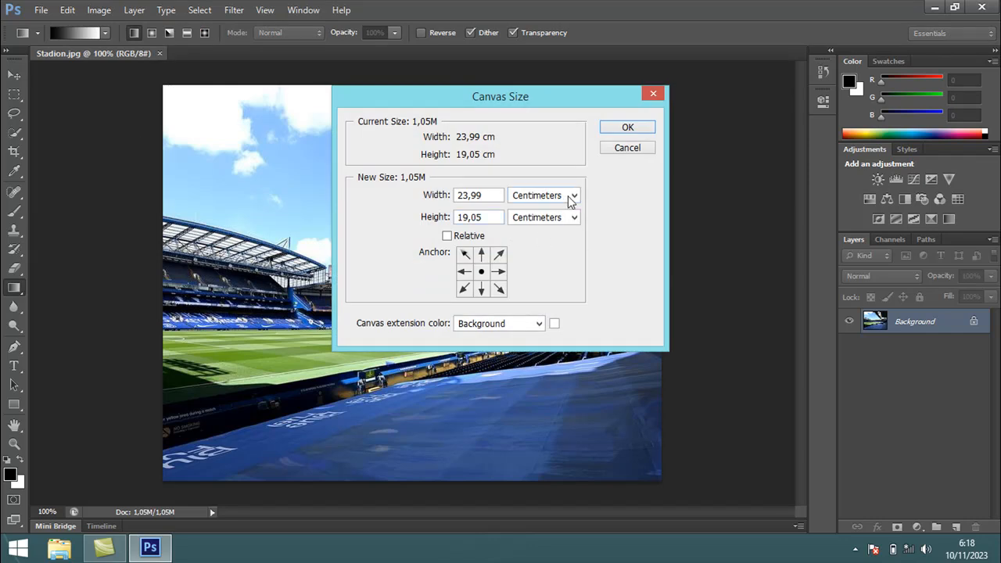
left_click(553, 199)
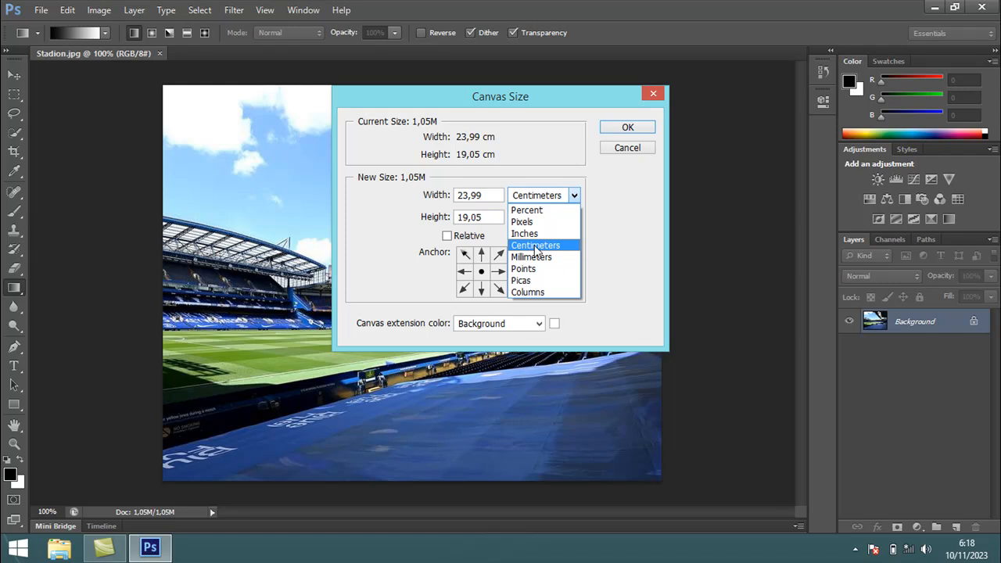
left_click(536, 247)
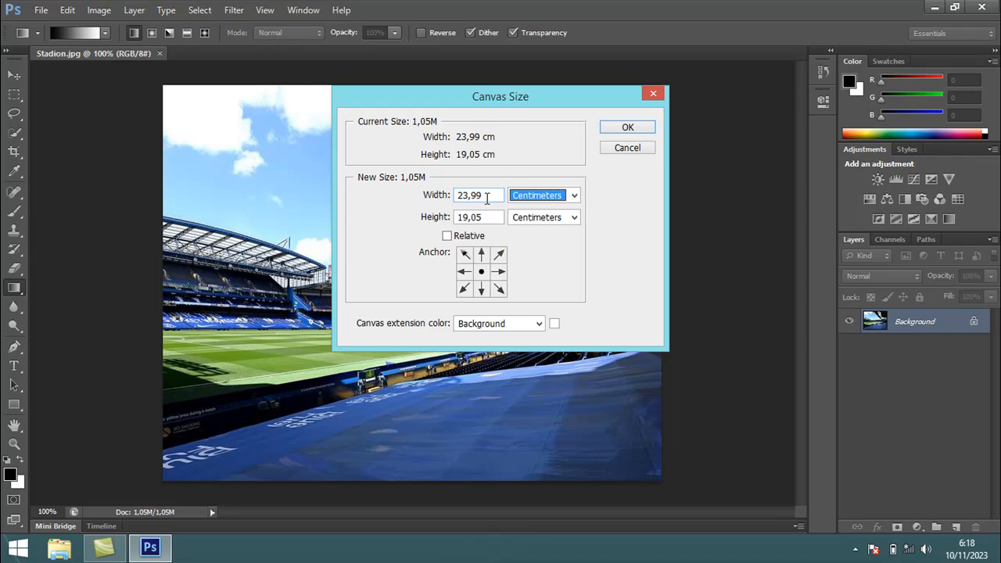
left_click(488, 199)
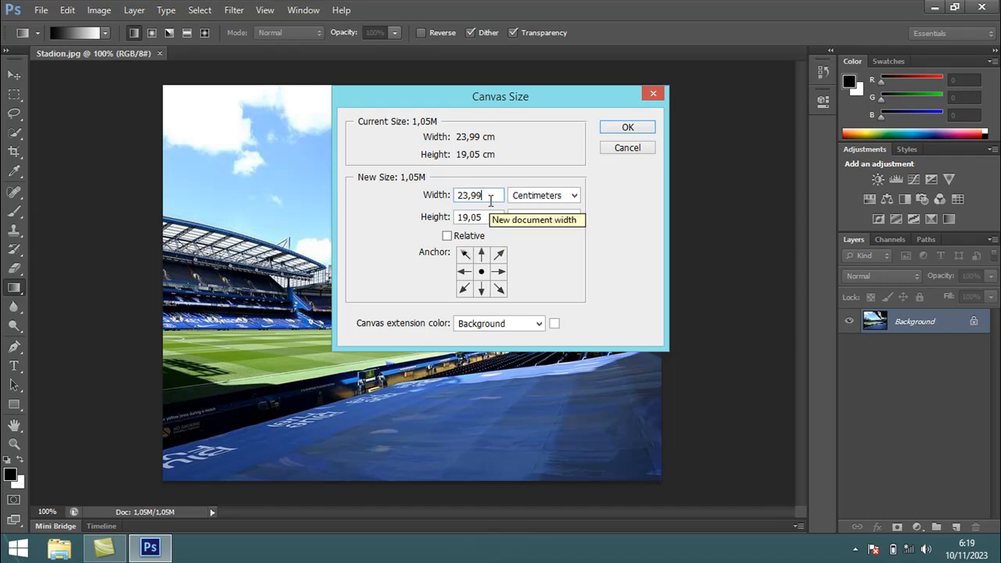
key("BackSpace")
key("BackSpace")
key("BackSpace")
key("BackSpace")
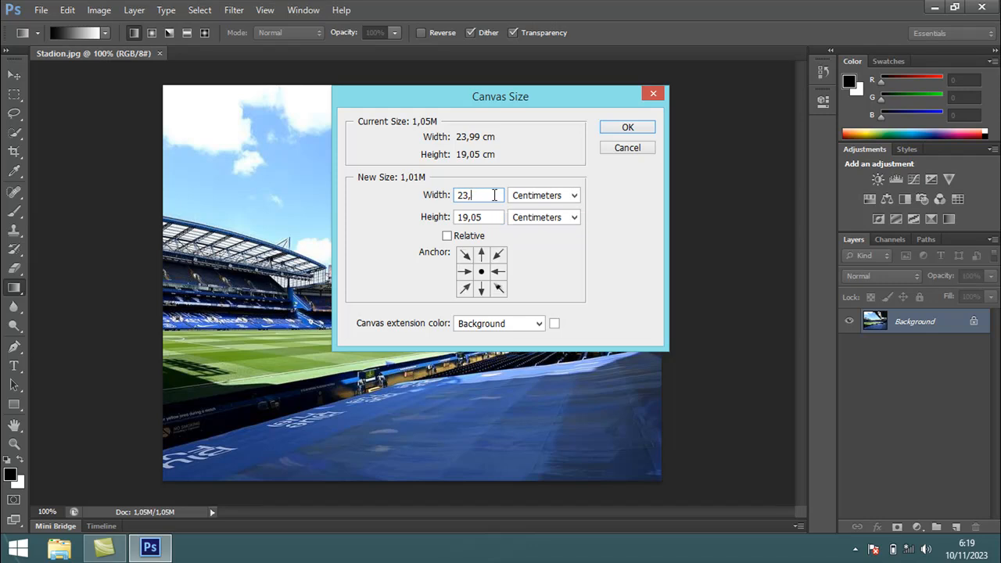
key("BackSpace")
type("35")
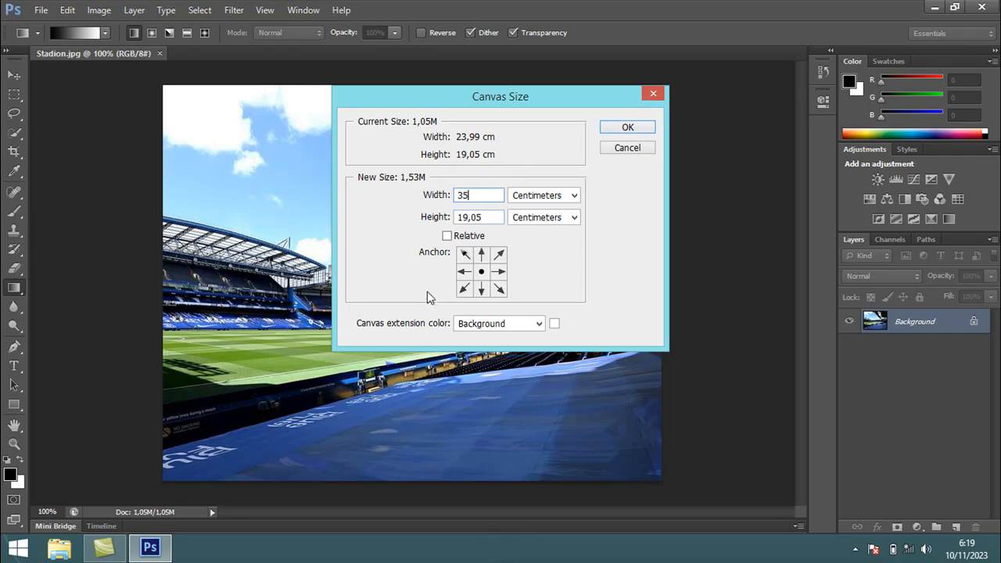
left_click(501, 273)
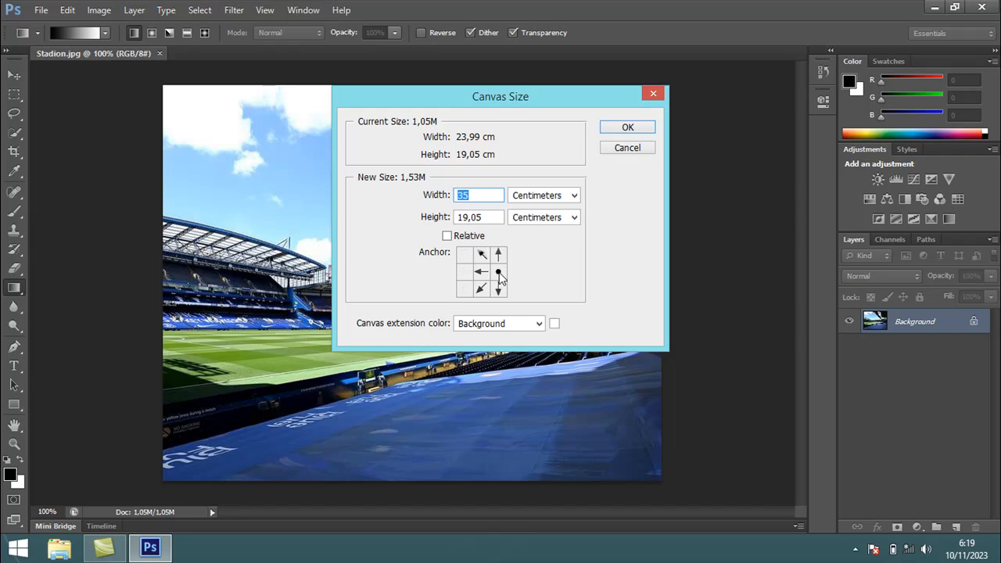
left_click(639, 128)
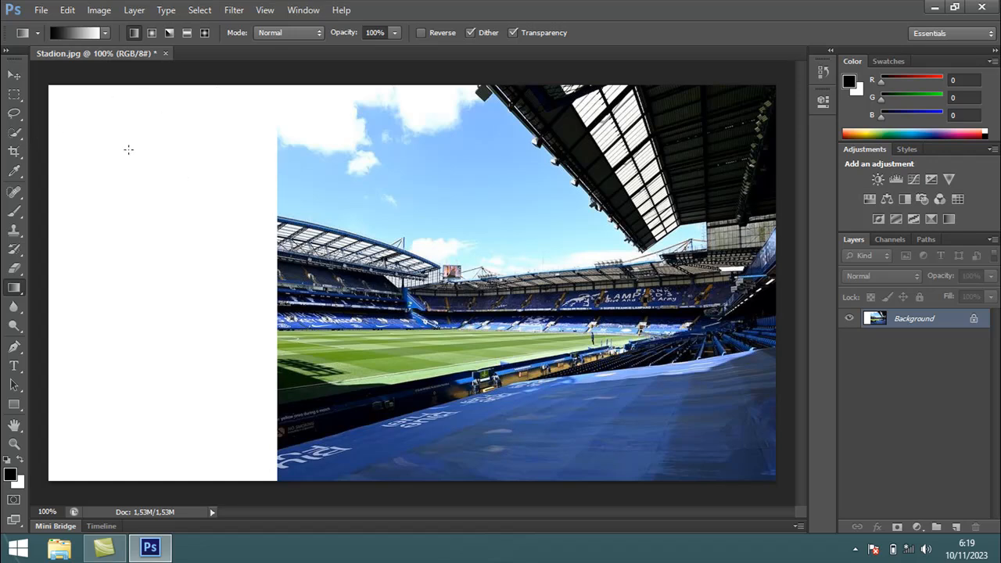
Open the Pemain image from the Pictures folder as a second document.
left_click(40, 10)
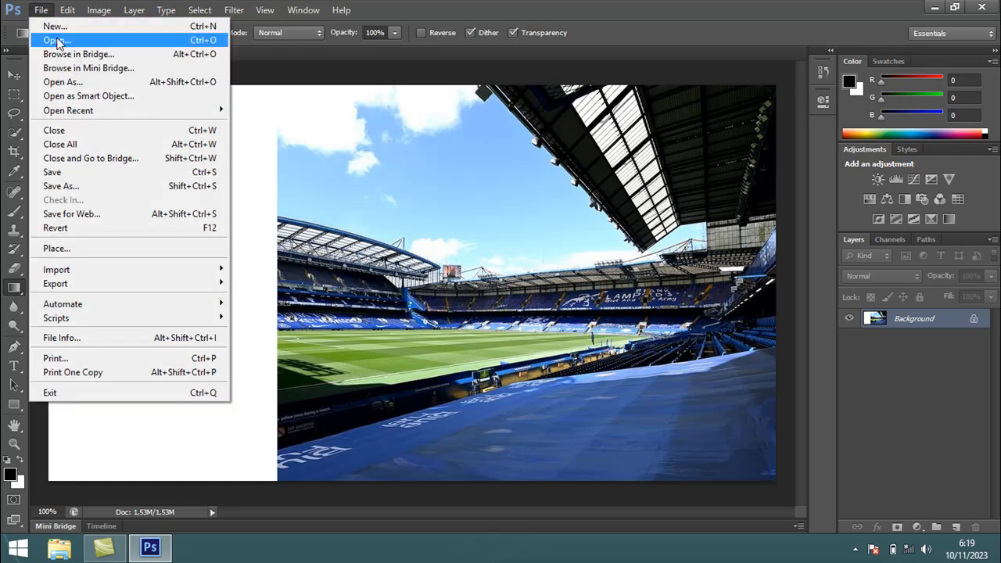
left_click(57, 40)
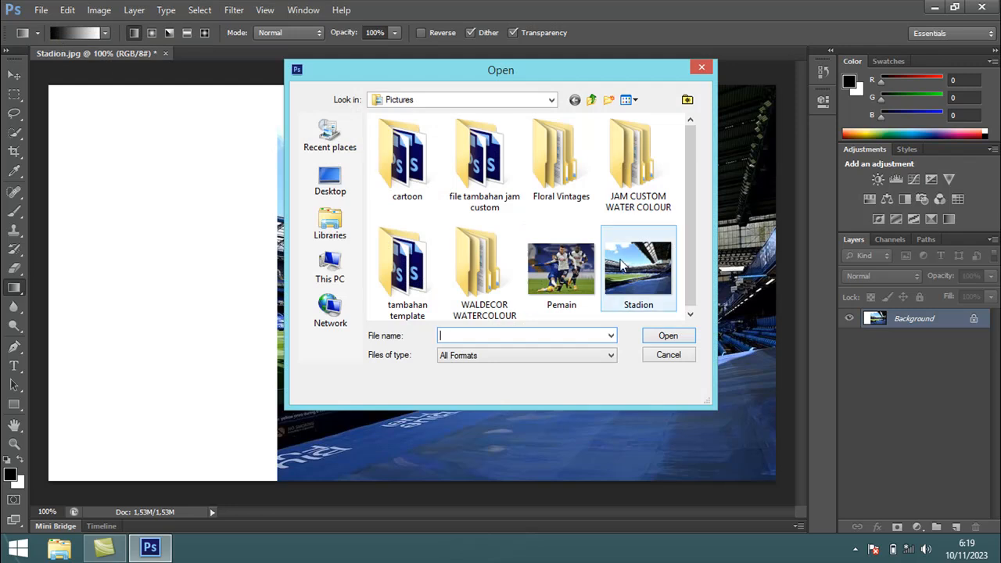
left_click(560, 268)
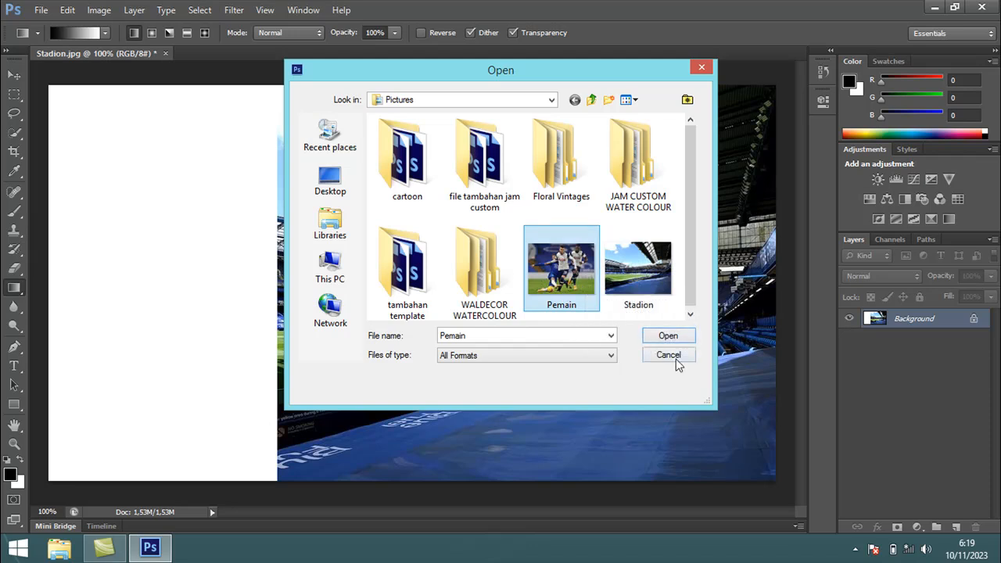
left_click(671, 337)
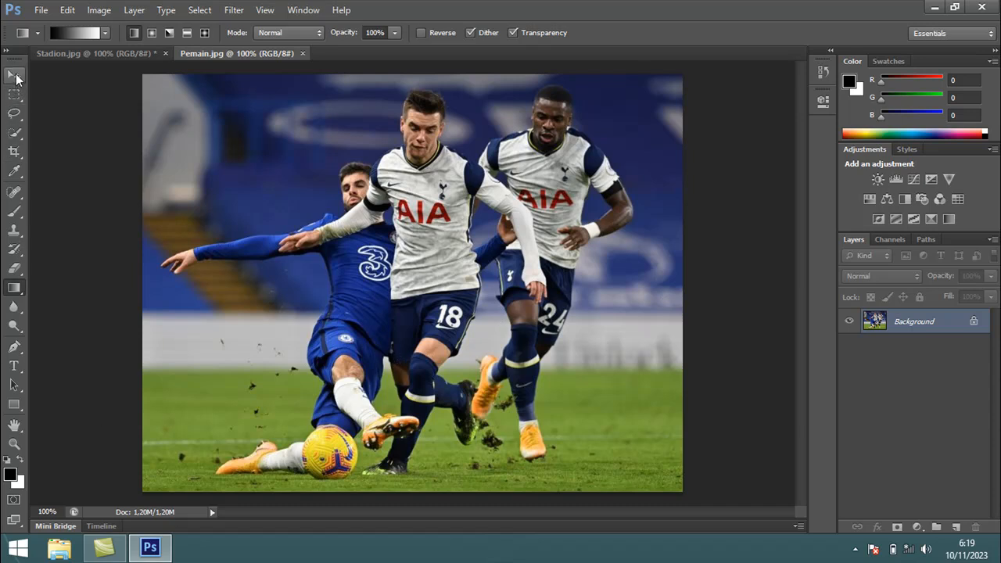
Move the players photo into the Stadion document and position it over the blank left area, filling the full canvas height.
left_click(15, 76)
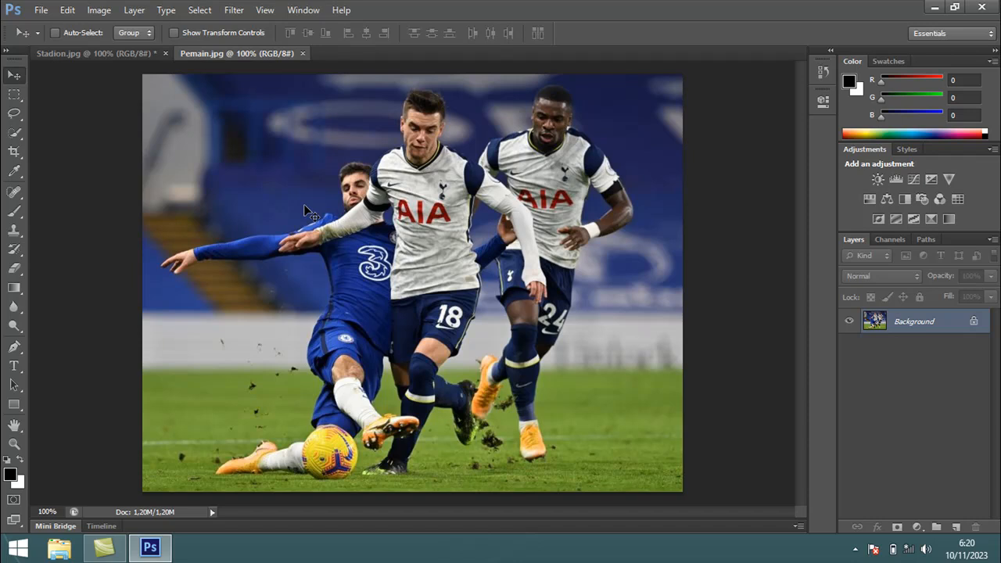
left_click_drag(318, 221, 62, 58)
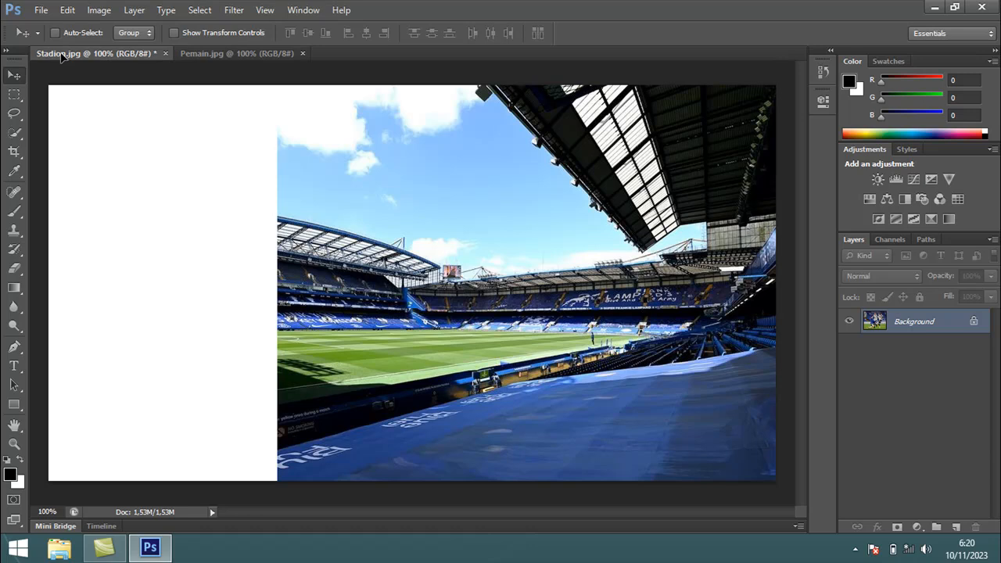
left_click_drag(62, 58, 80, 158)
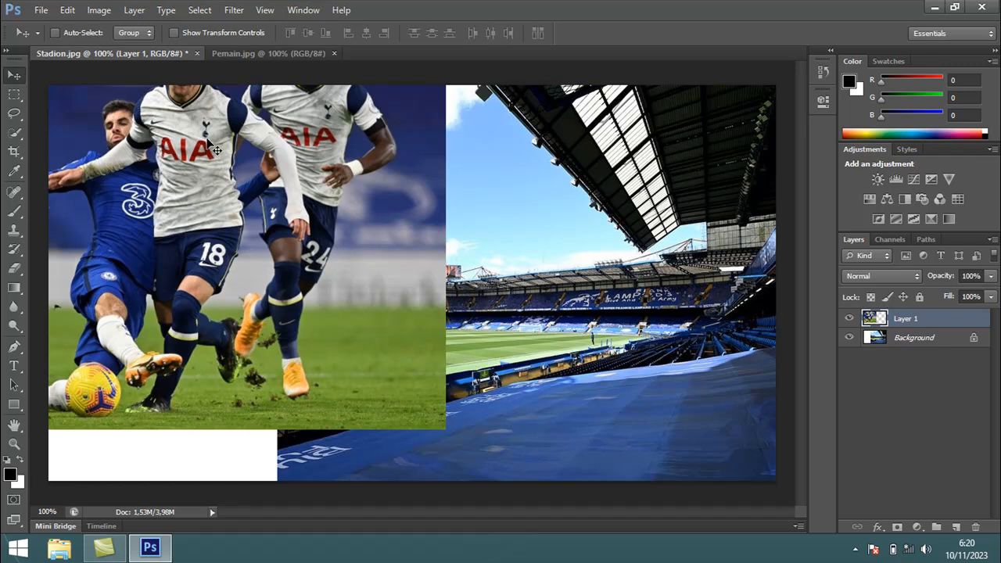
left_click_drag(202, 127, 254, 184)
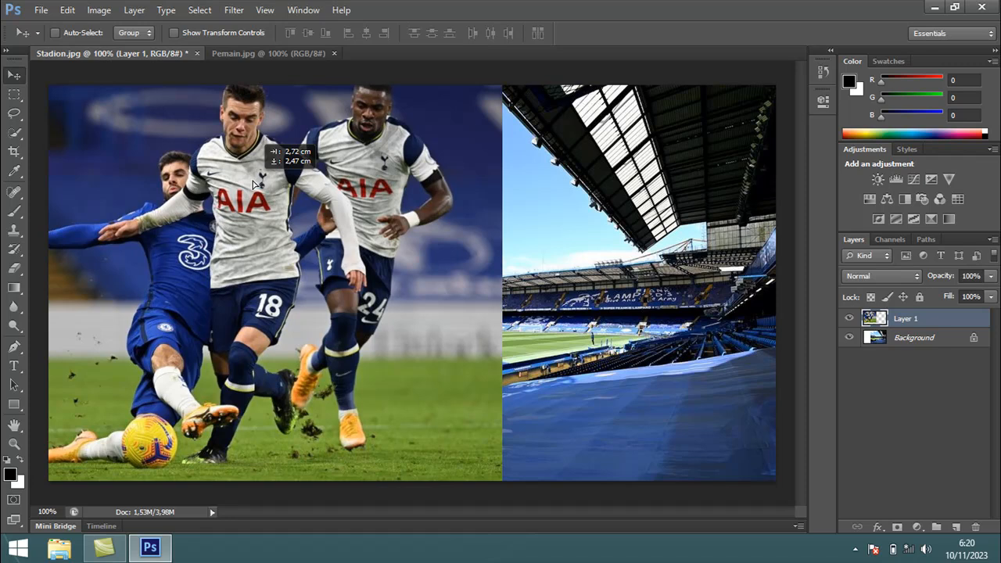
left_click_drag(254, 184, 254, 184)
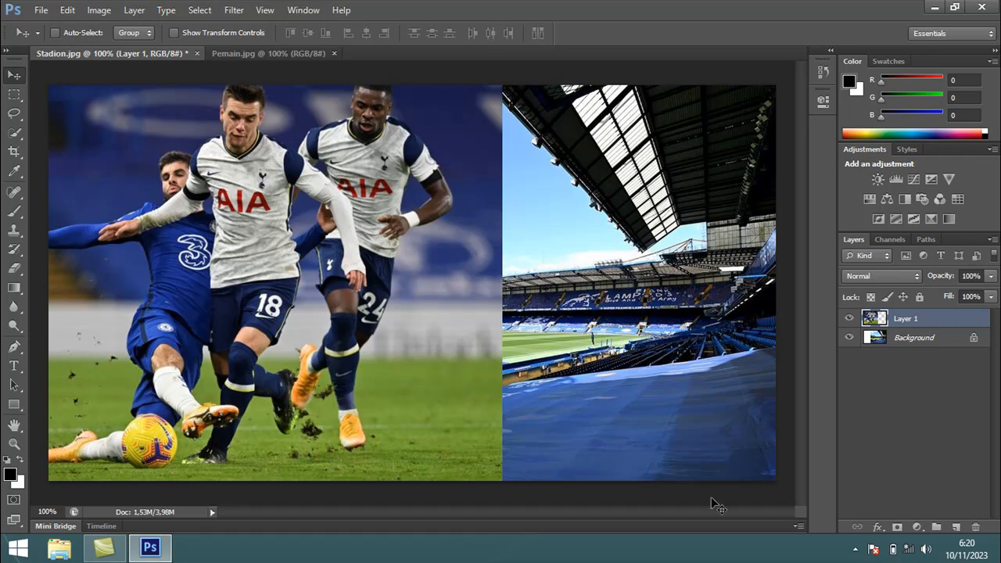
Add a layer mask to the players layer and draw a black-to-white linear gradient from the photo's right edge leftward to its middle.
left_click(898, 527)
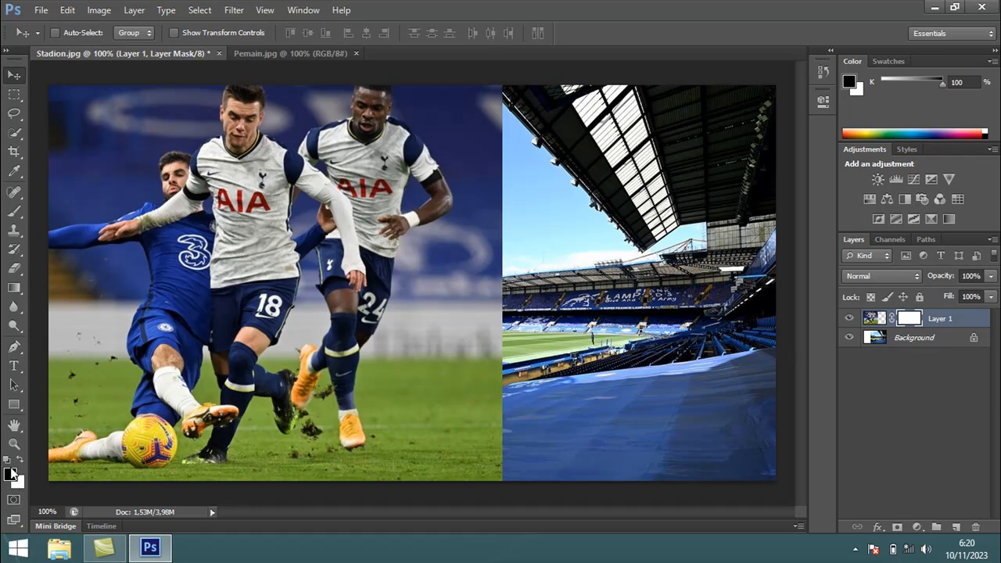
left_click(13, 290)
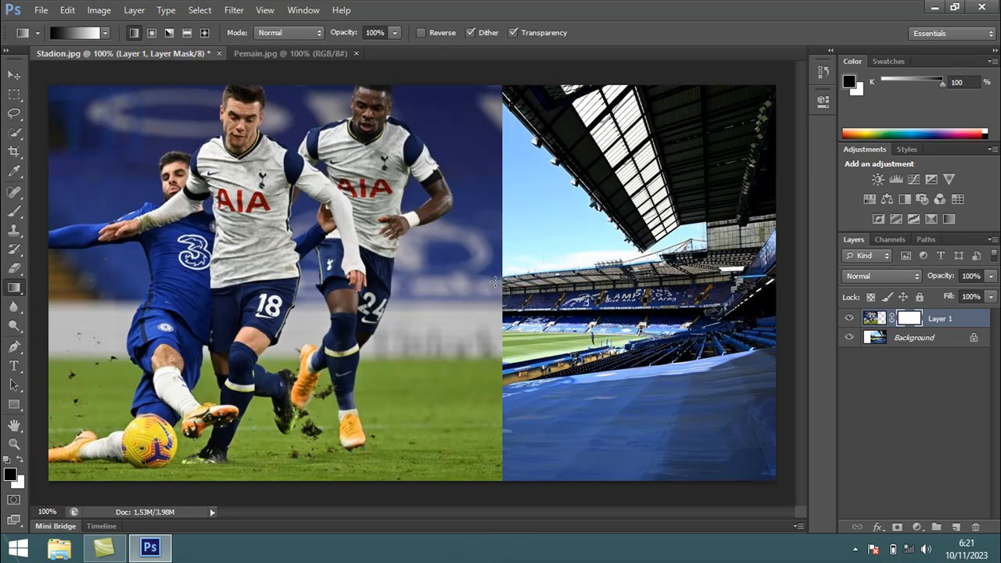
left_click_drag(496, 281, 283, 278)
left_click_drag(281, 279, 282, 276)
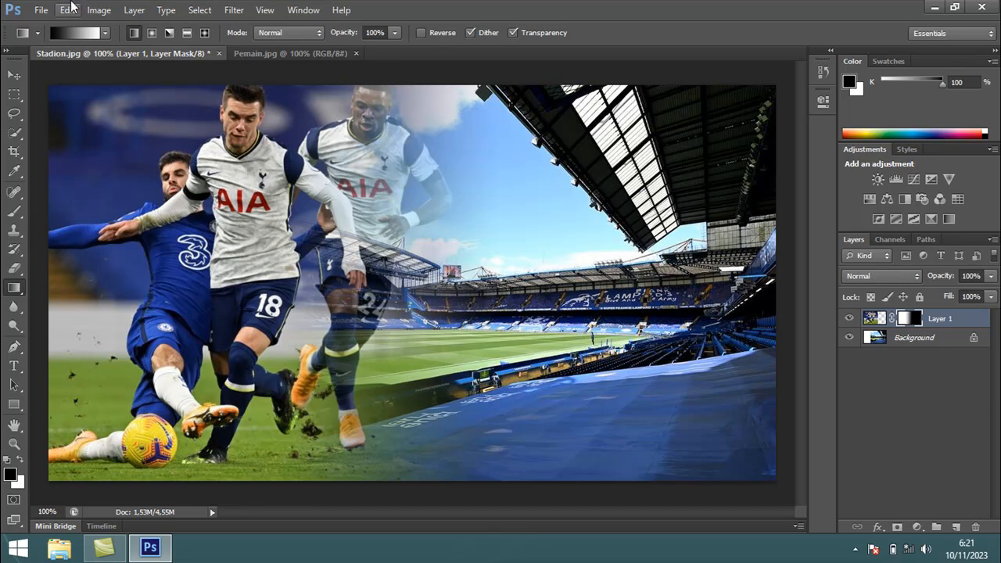
Save the blended document in the Pictures folder as a Photoshop PSD named TUGAS 1 GLABED, with layers and Maximize Compatibility enabled.
left_click(42, 11)
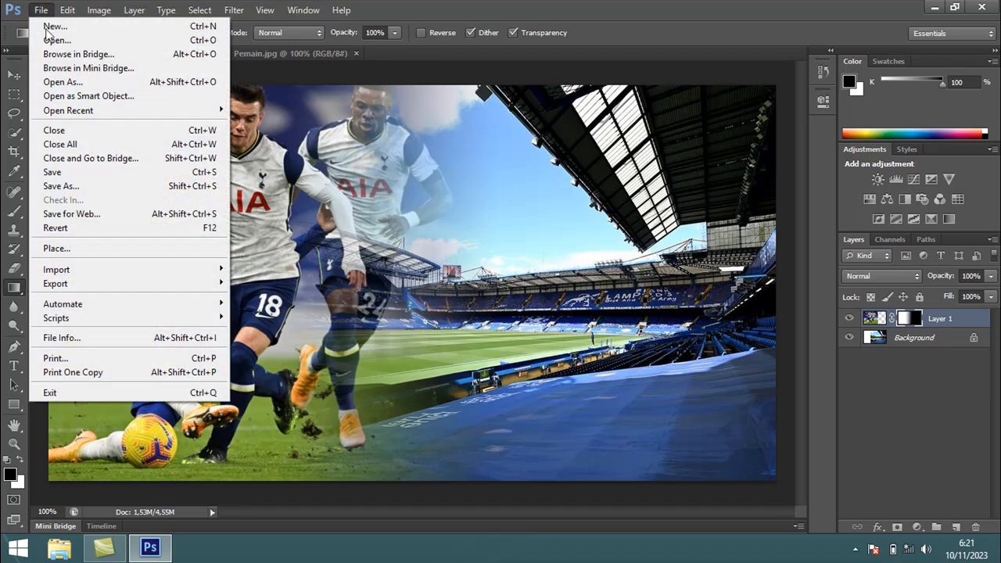
left_click(71, 172)
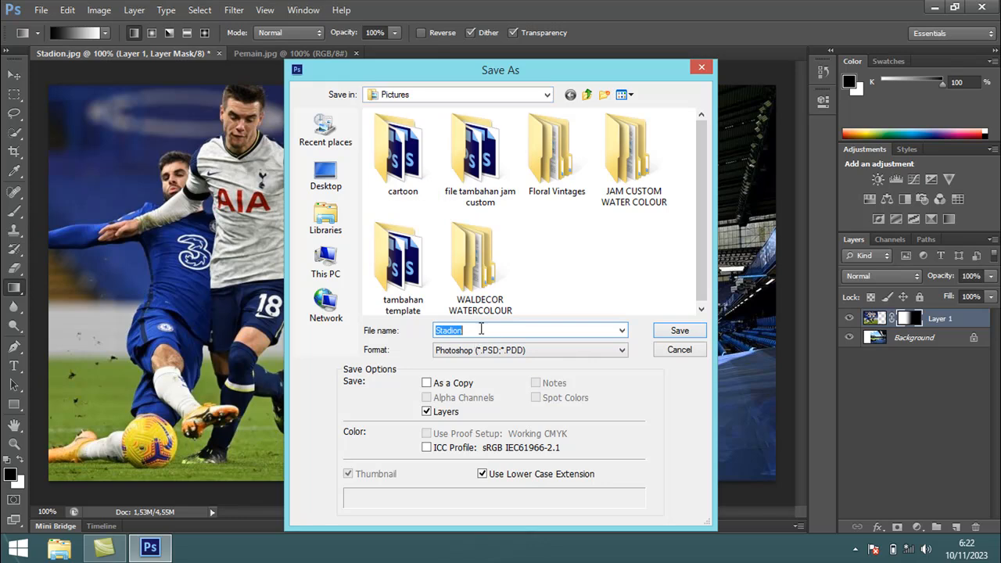
type("t")
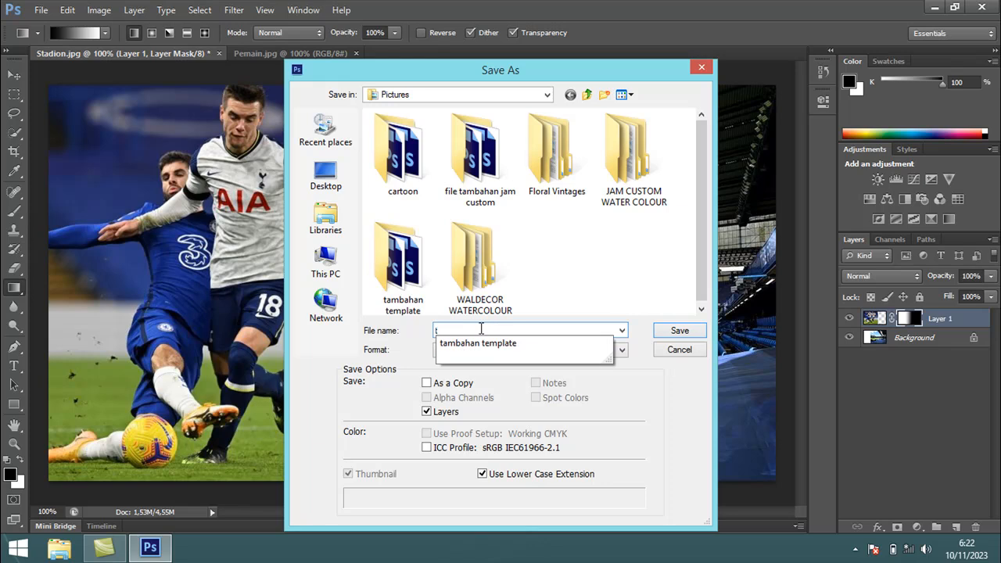
type("u")
key("BackSpace")
key("BackSpace")
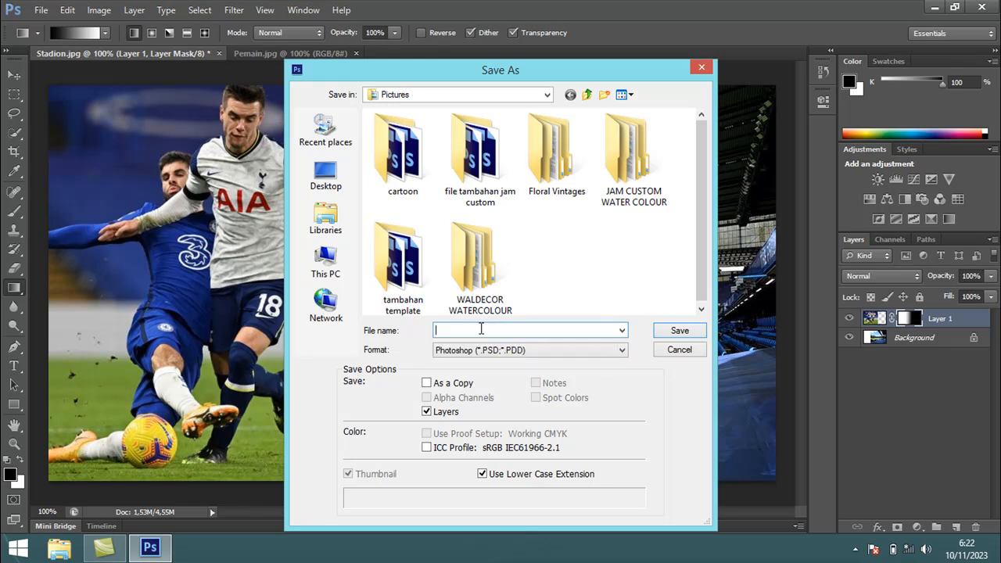
type("TUGAS 1 GLABED")
left_click(680, 332)
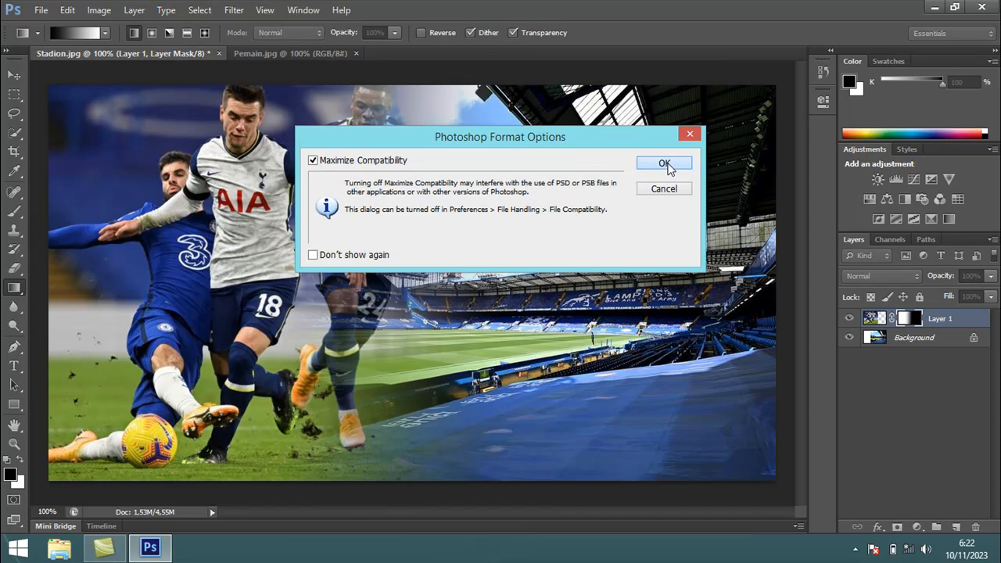
left_click(667, 165)
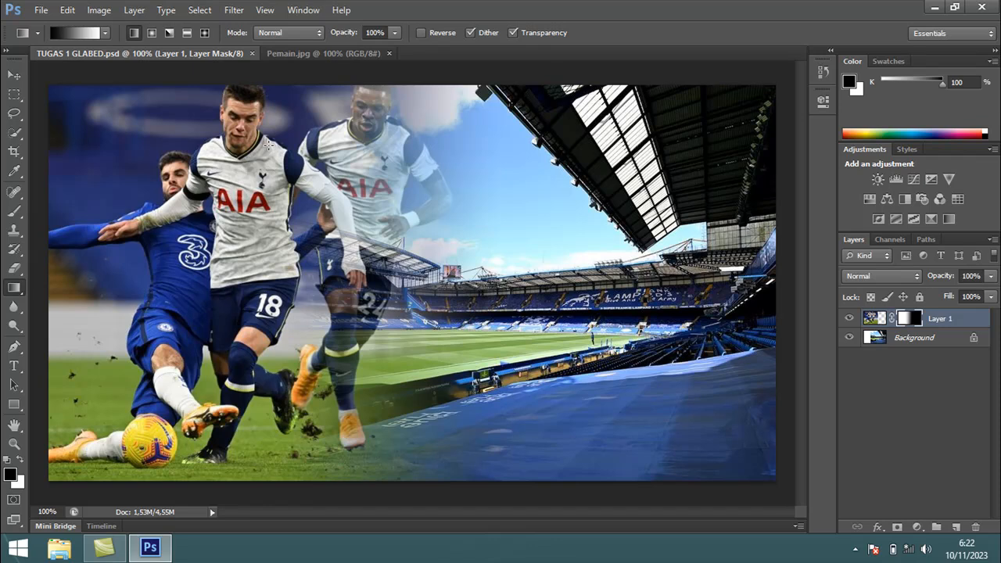
Save a JPEG copy named TUGAS 1 GLABED.jpg in the Pictures folder at Maximum quality 12 with the Baseline ("Standard") format.
left_click(43, 10)
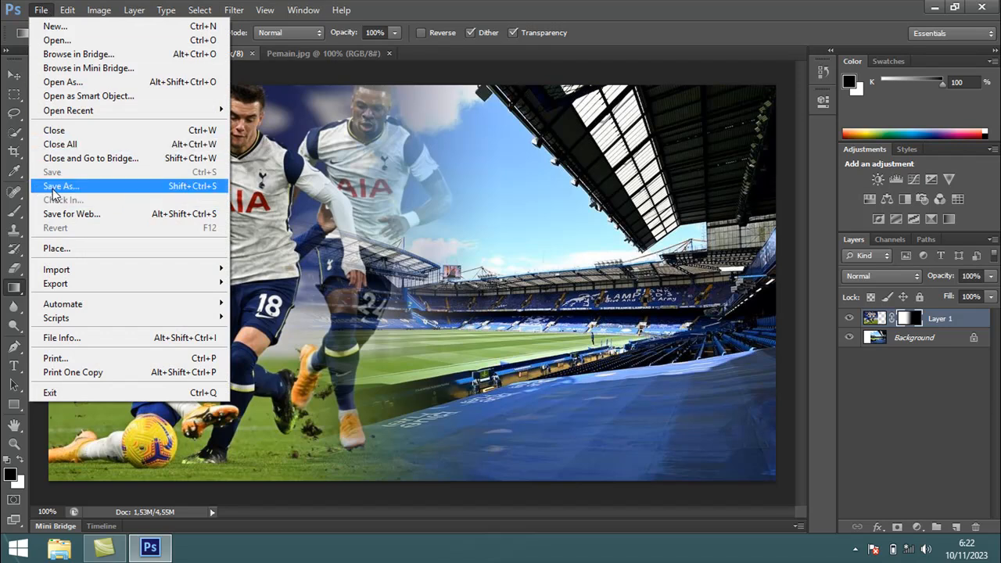
left_click(53, 186)
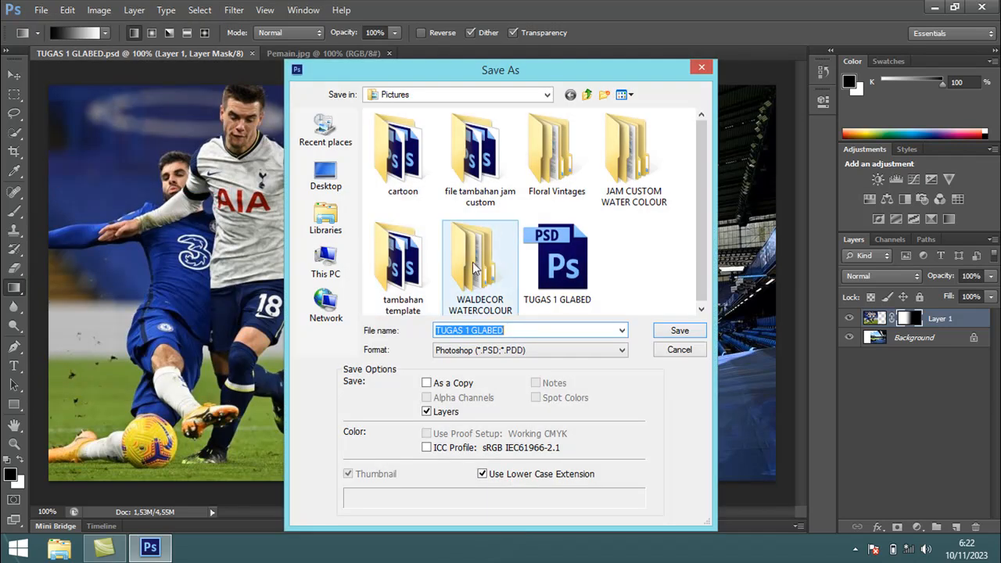
left_click(473, 350)
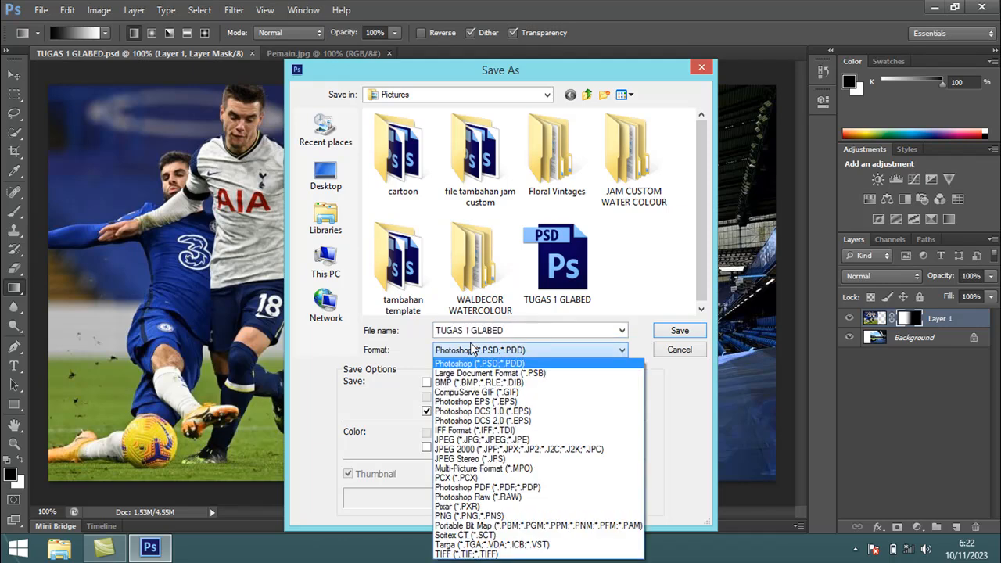
left_click(501, 440)
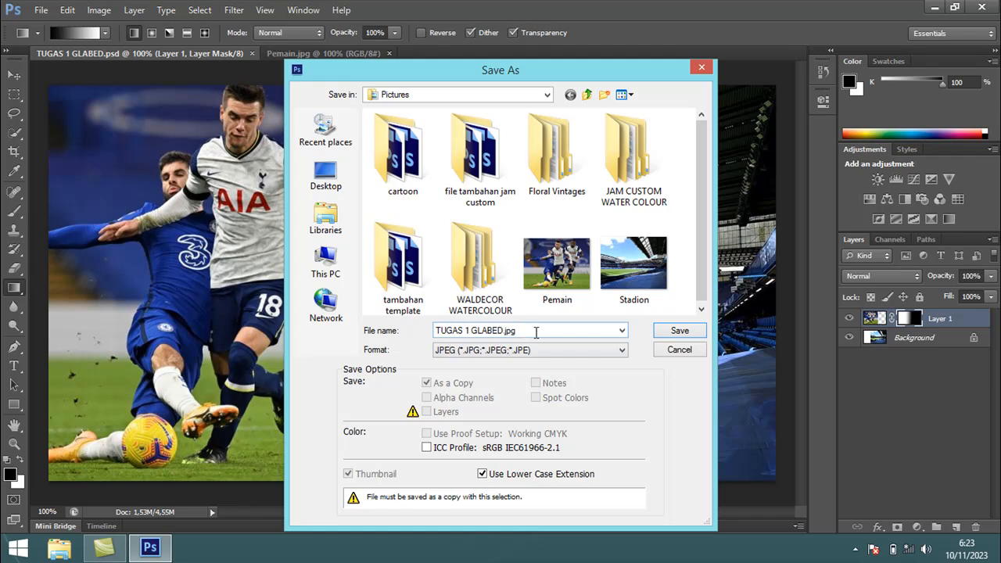
left_click(680, 331)
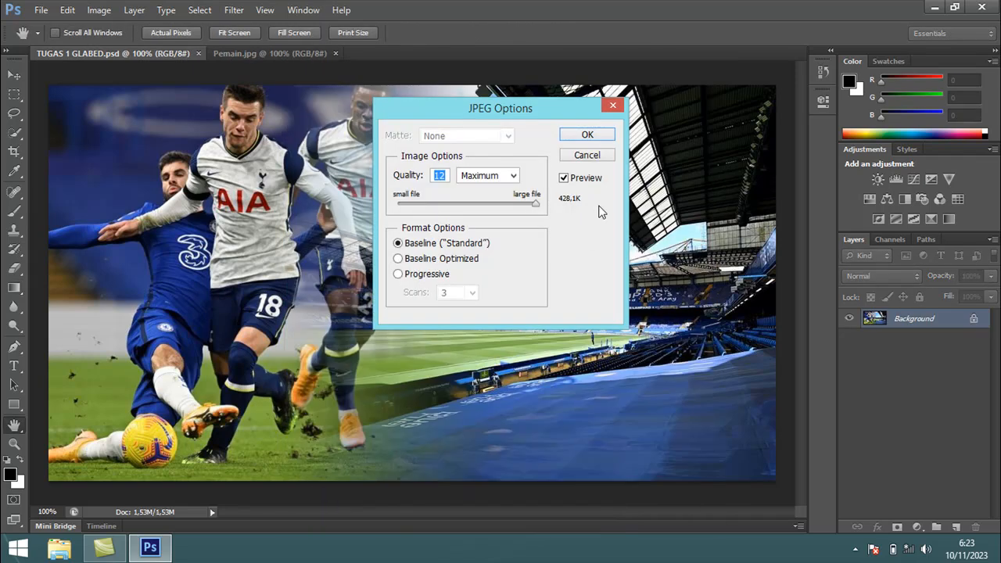
left_click(587, 135)
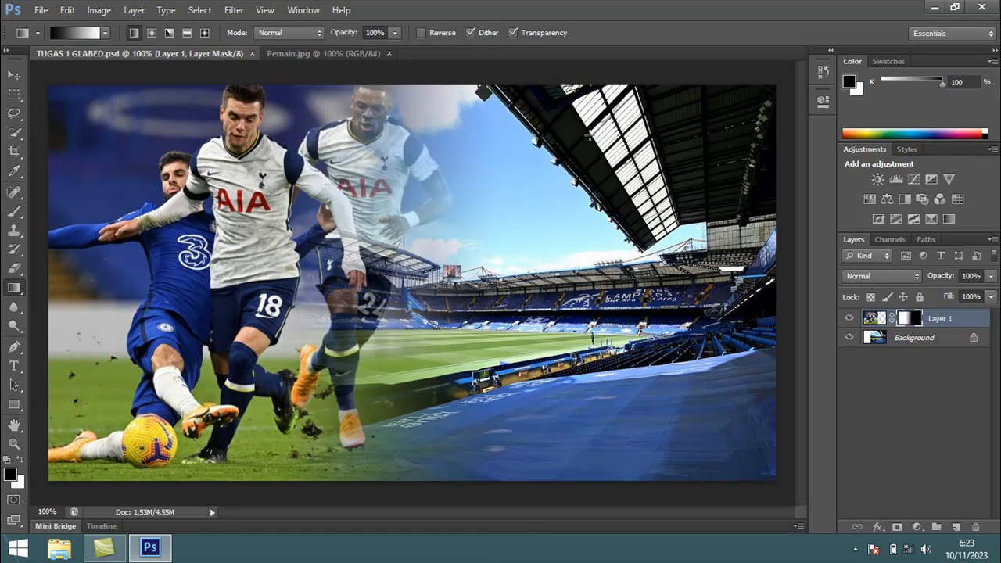
Close Photoshop and open the Pictures folder in File Explorer.
left_click(992, 11)
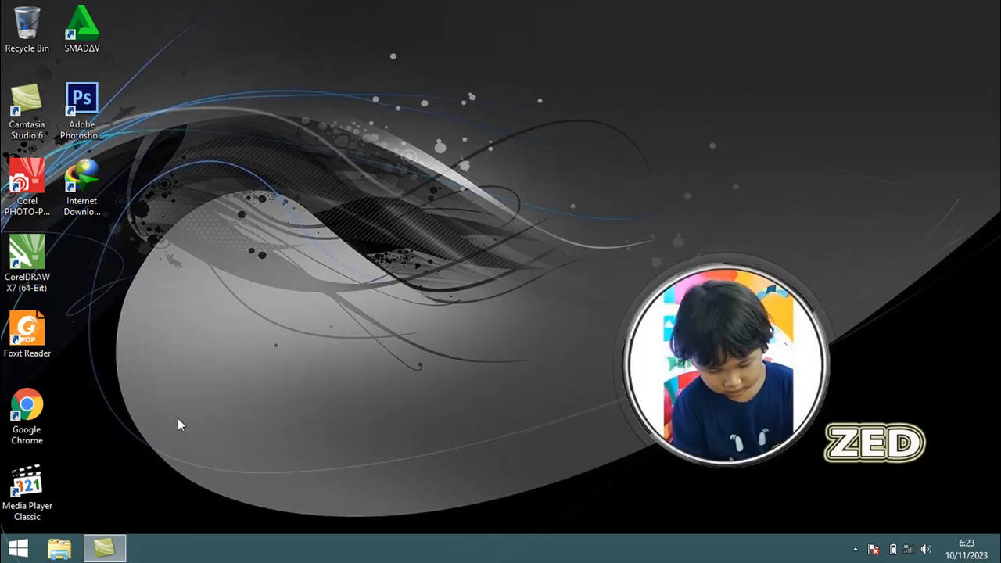
right_click(12, 552)
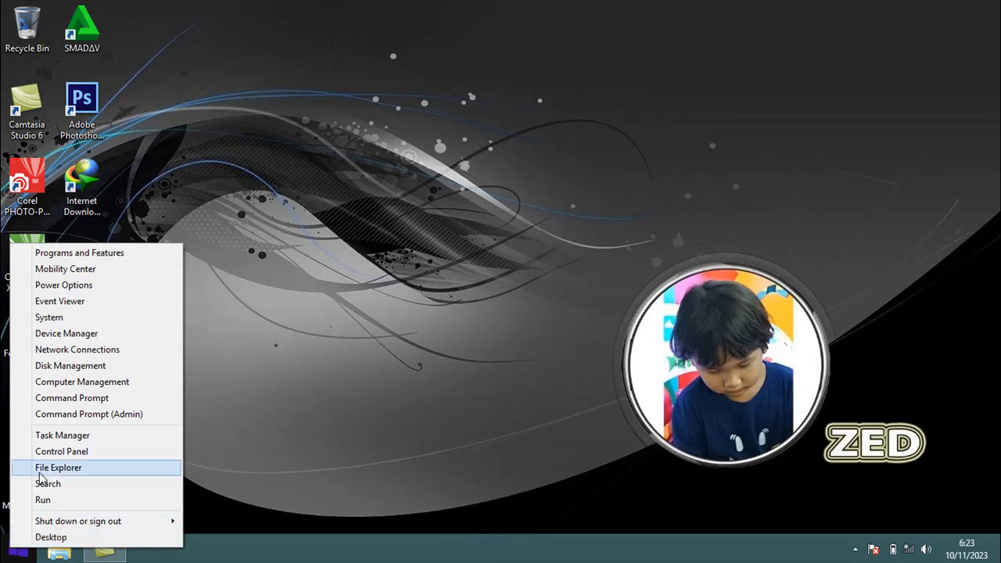
left_click(79, 469)
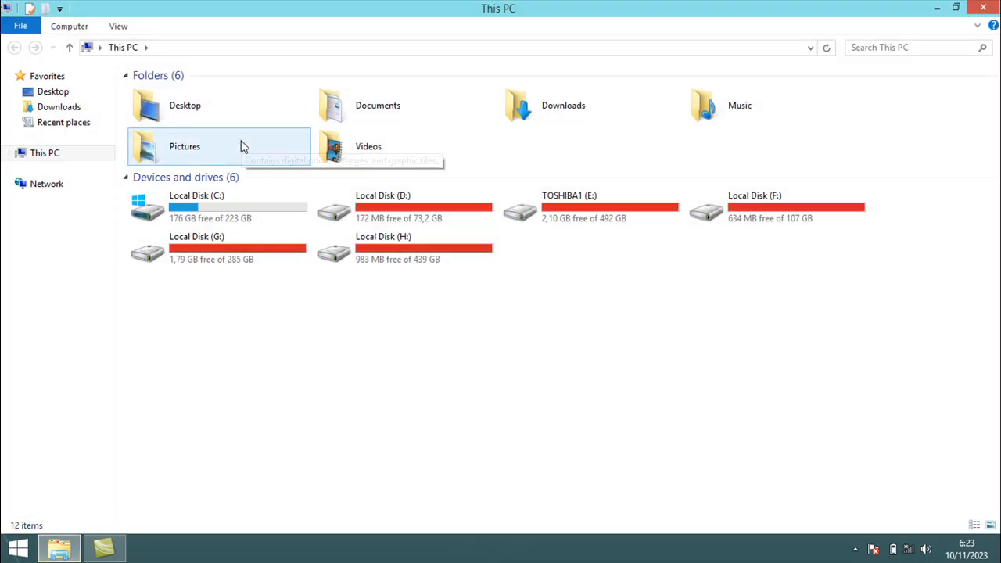
double_click(176, 149)
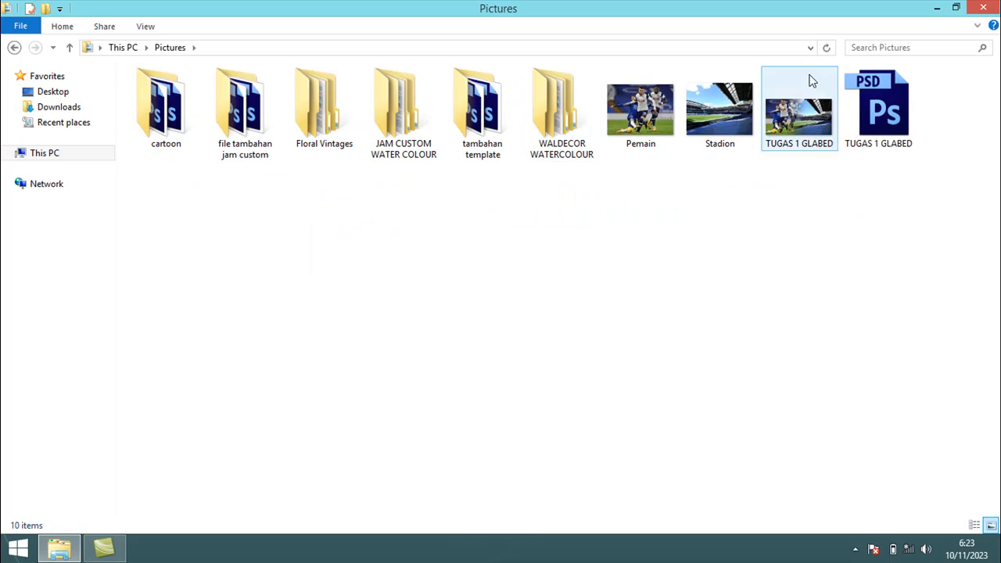
Check the source and saved files, view the TUGAS 1 GLABED JPEG in Windows Photo Viewer, and close the viewer and File Explorer.
left_click(629, 120)
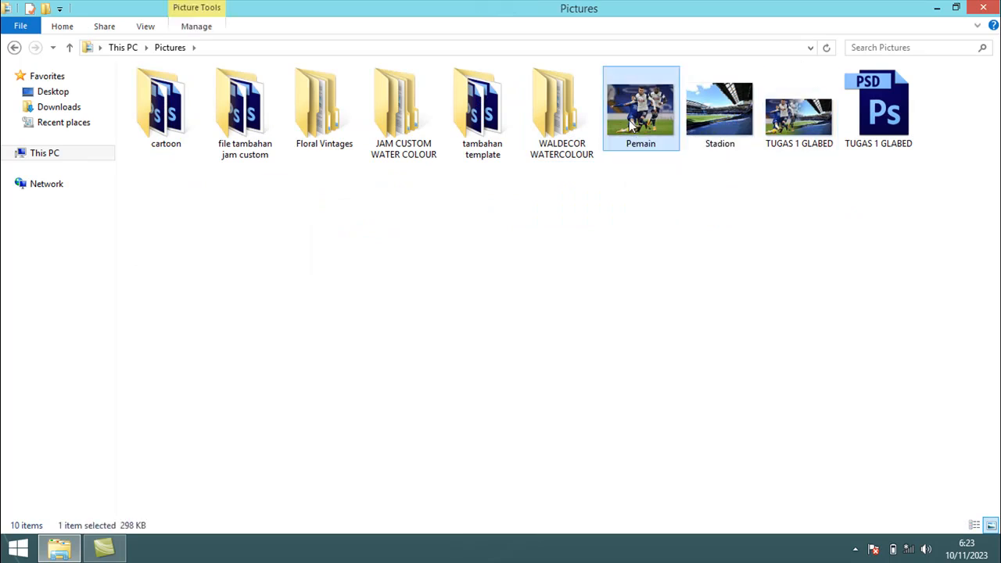
left_click(713, 120)
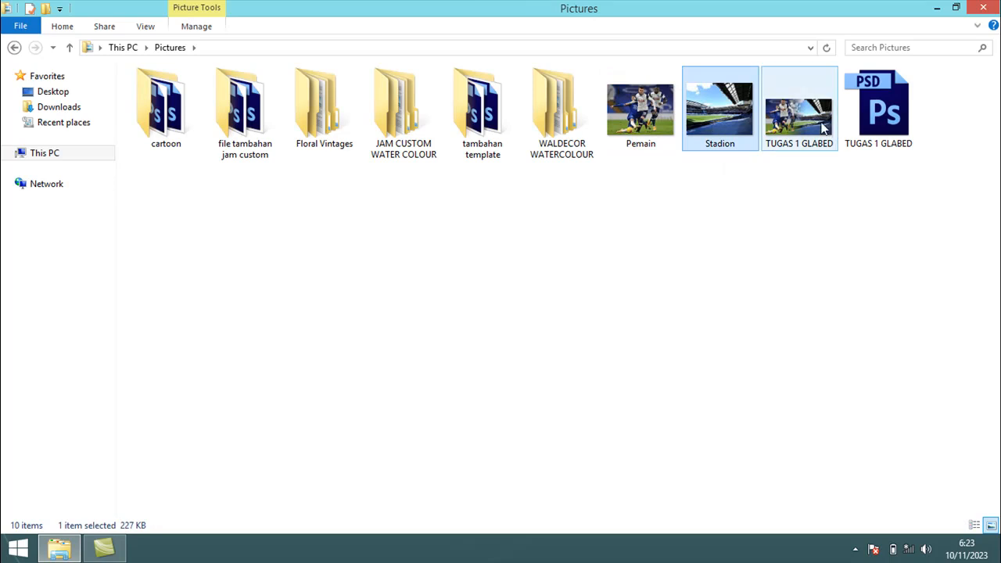
mouse_move(826, 129)
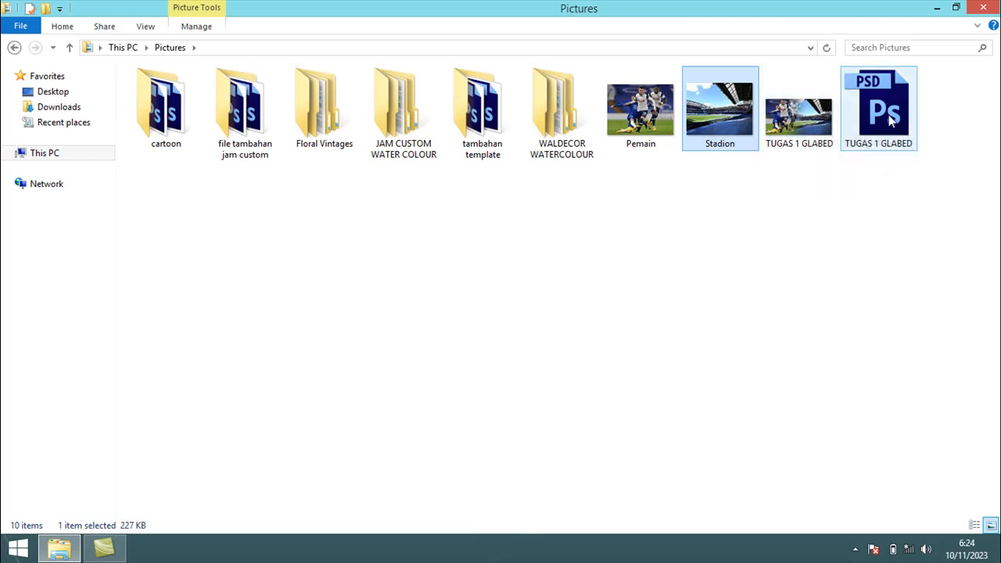
mouse_move(888, 117)
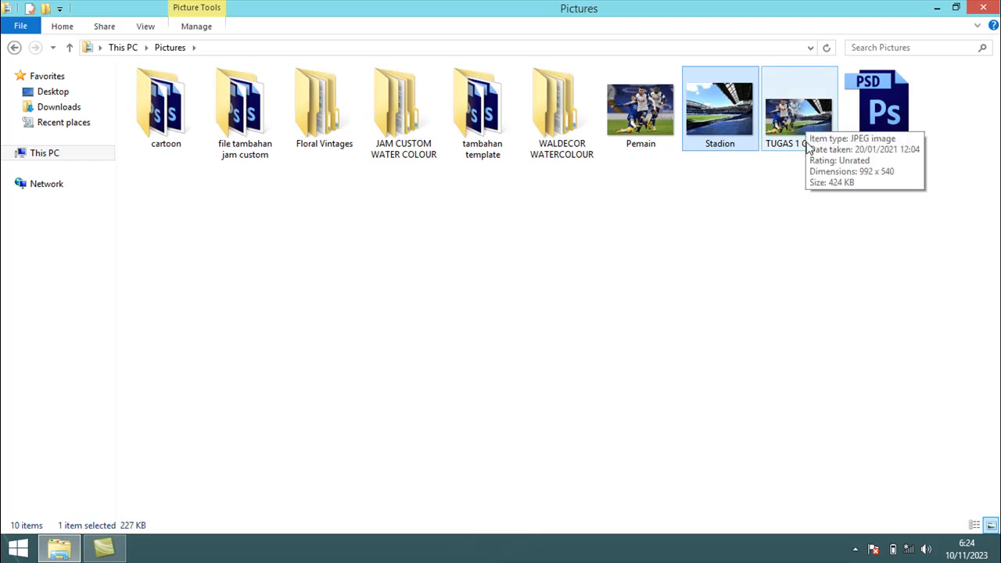
left_click(809, 201)
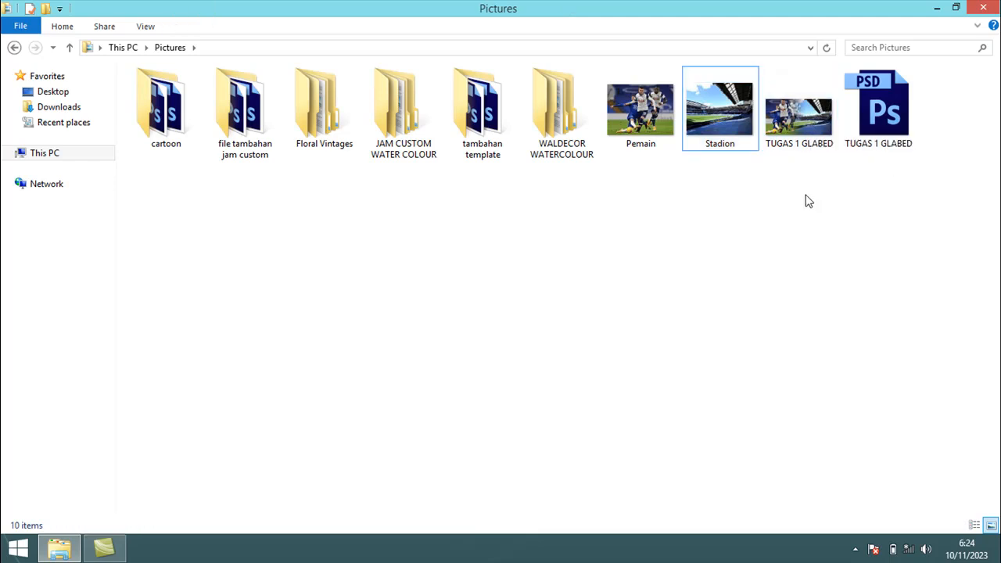
double_click(812, 123)
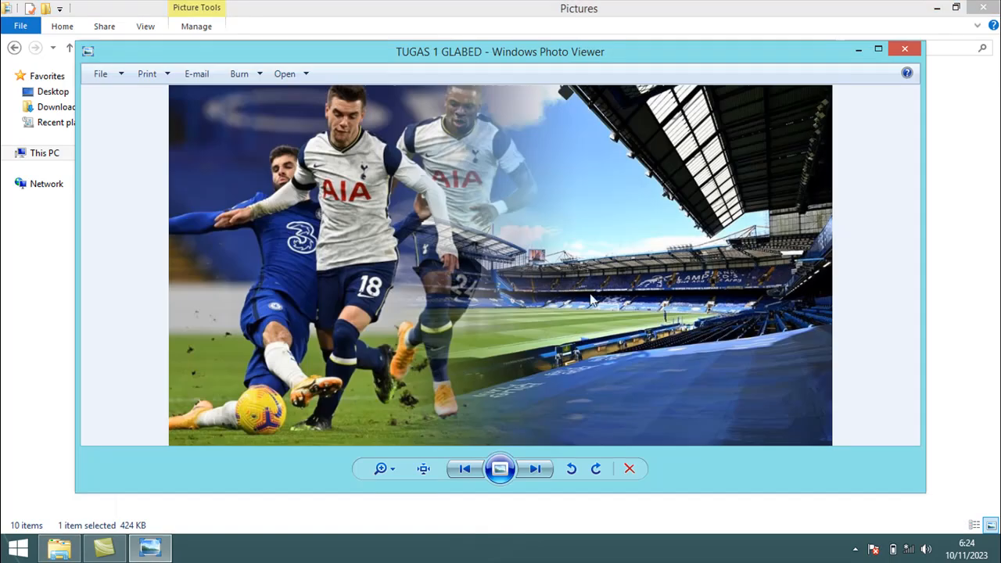
left_click(905, 49)
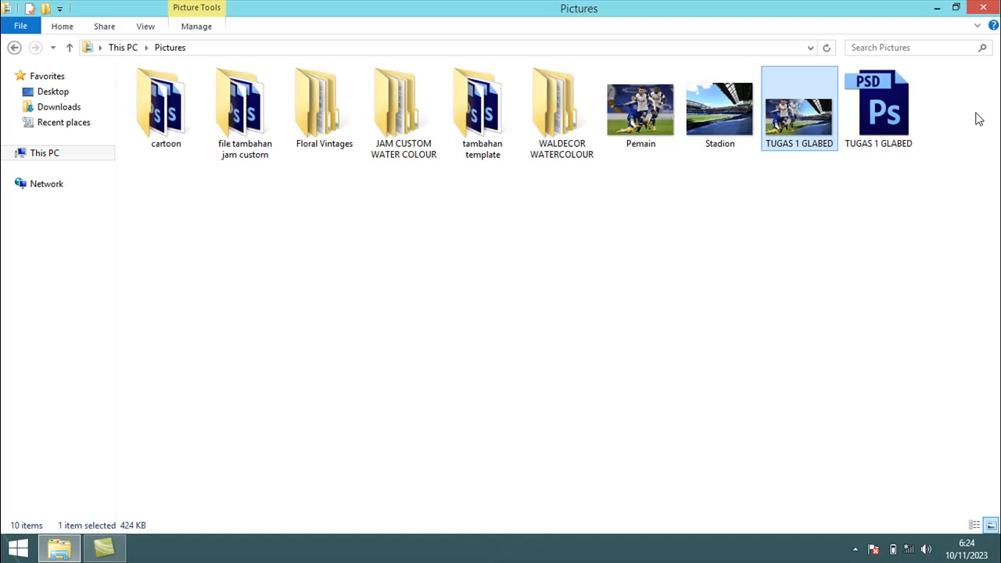
left_click(985, 8)
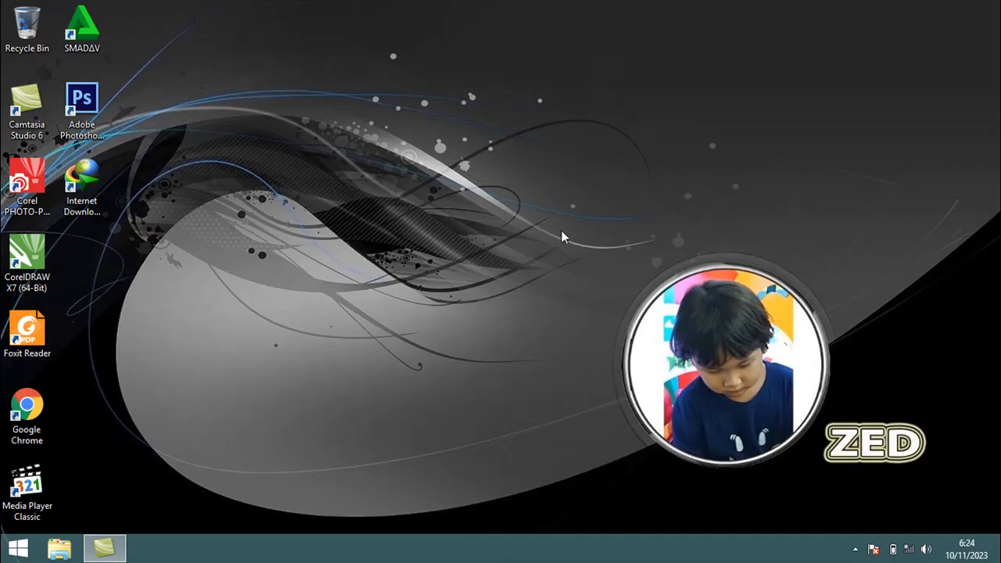